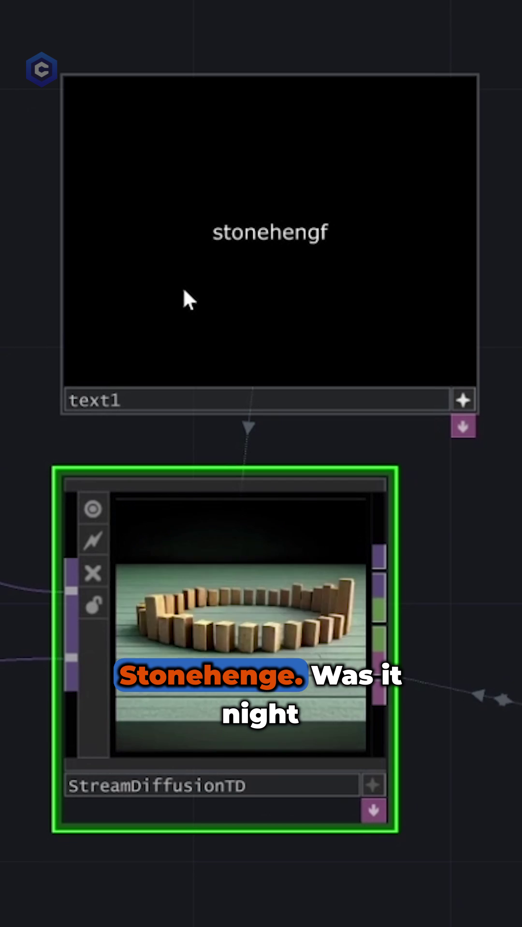
type("e")
Delete the stray typo letter from the text1 prompt before entering 'stonehenge'
key("BackSpace")
key("BackSpace")
type("e")
type(",,")
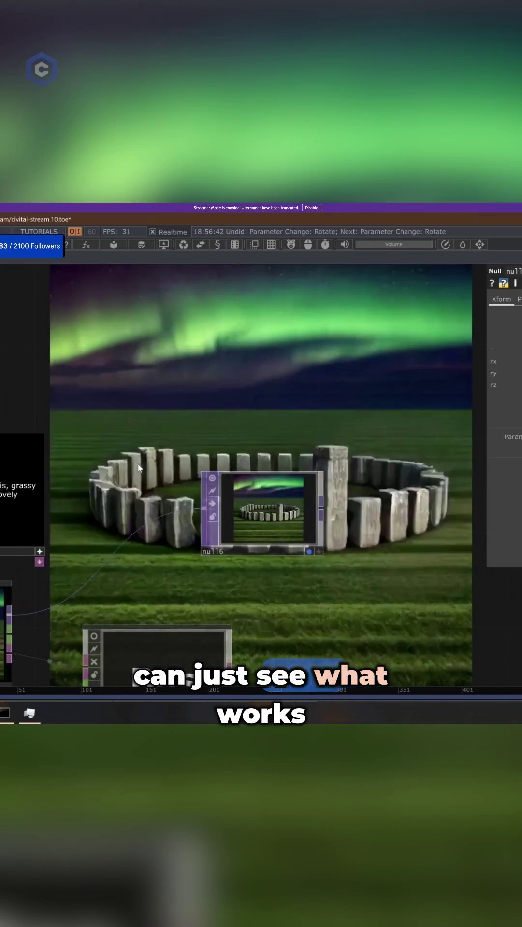
scroll(139, 468, "up", 3)
Select the StreamDiffusionTD component to display its stream settings
left_click(134, 596)
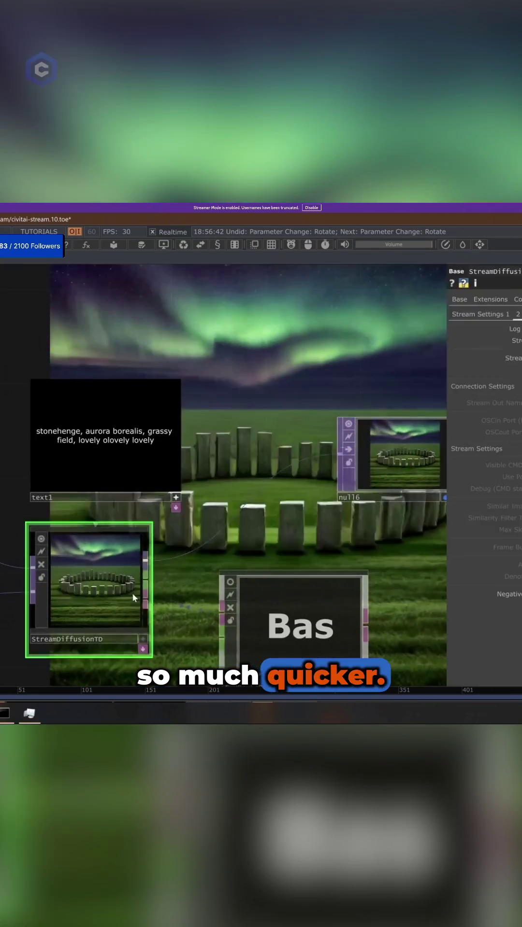